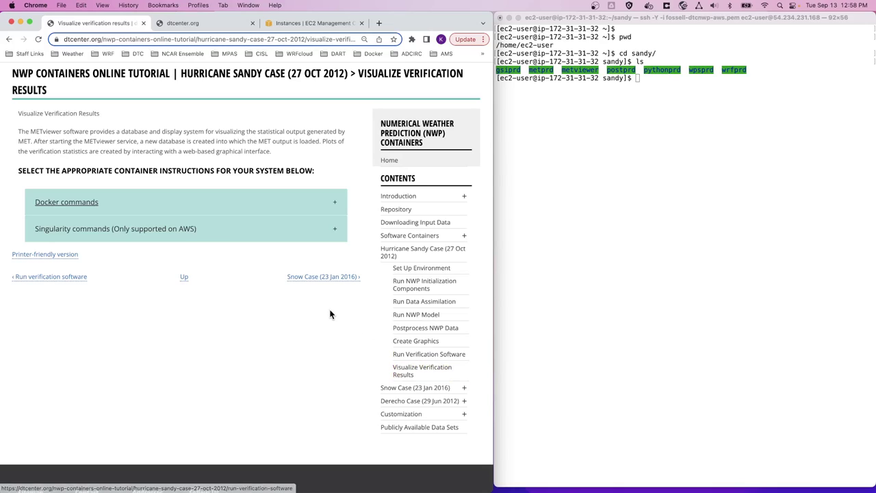
Step: Expand the tutorial's Docker commands section to reveal the METviewer container command blocks
{"action": "left_click", "coordinate": [335, 207]}
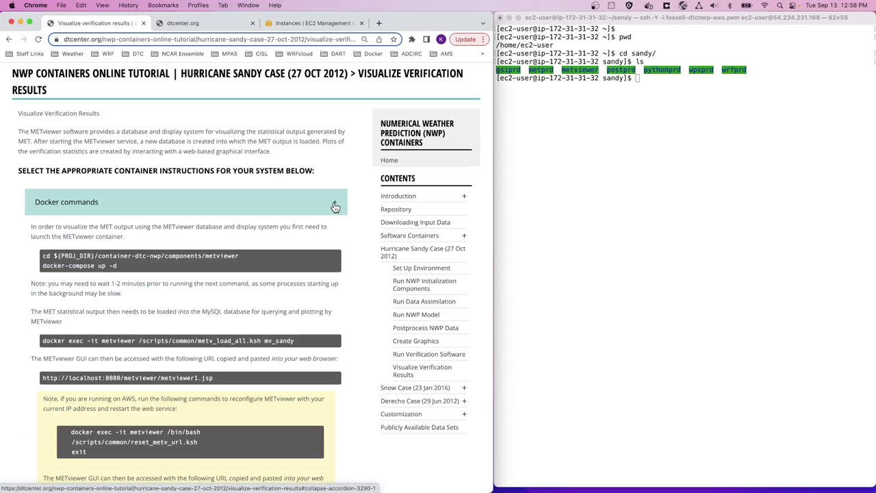
{"action": "scroll", "coordinate": [335, 207], "scroll_direction": "down", "scroll_amount": 2}
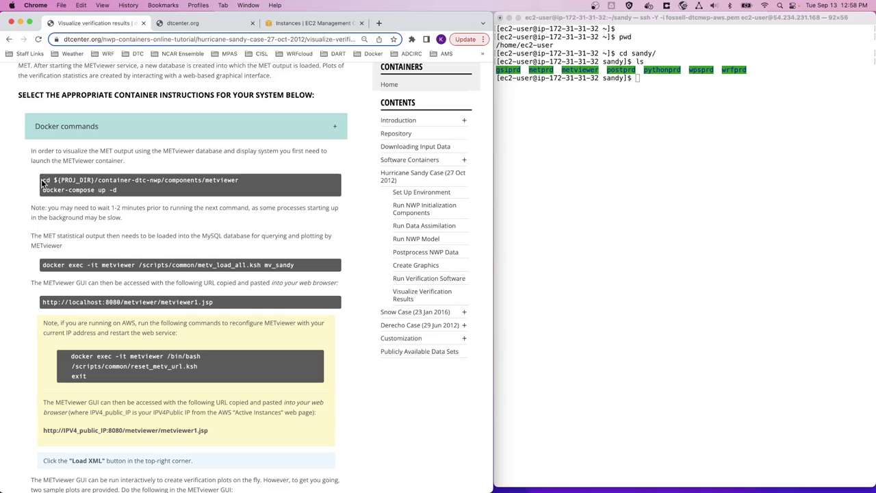
Step: Run the tutorial's cd command to enter container-dtc-nwp/components/metviewer, then list its contents
{"action": "left_click_drag", "start_coordinate": [42, 182], "coordinate": [254, 183]}
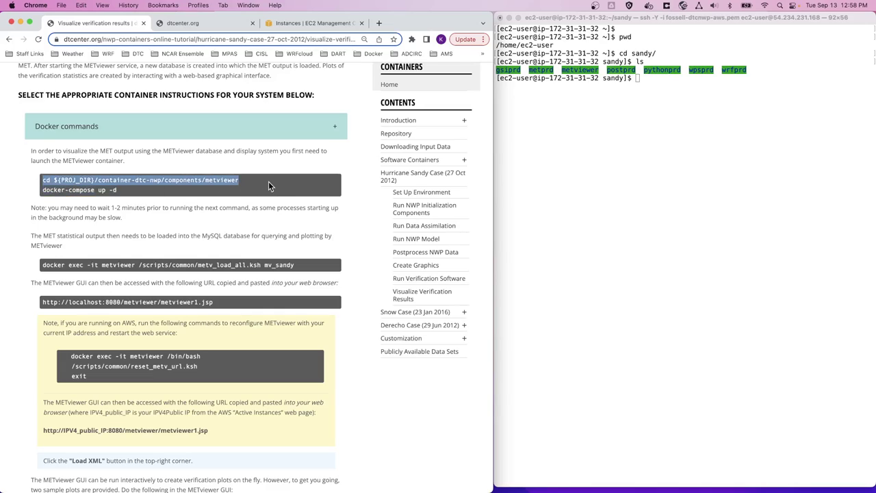
{"action": "key", "text": "super+c"}
{"action": "left_click", "coordinate": [544, 176]}
{"action": "key", "text": "super+v"}
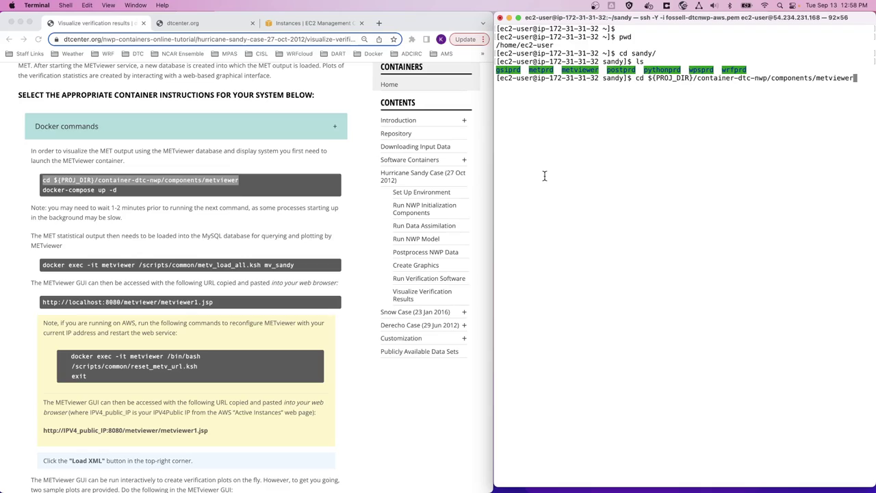
{"action": "key", "text": "Return"}
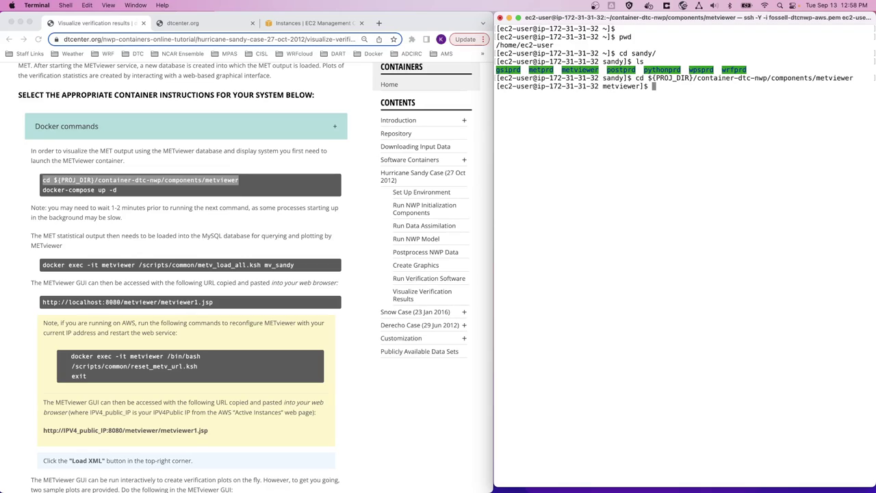
{"action": "type", "text": "ls"}
{"action": "key", "text": "Return"}
Step: View docker-compose.yml in vi, reviewing the db and metviewer services, then quit unchanged with :q!
{"action": "type", "text": "vi do"}
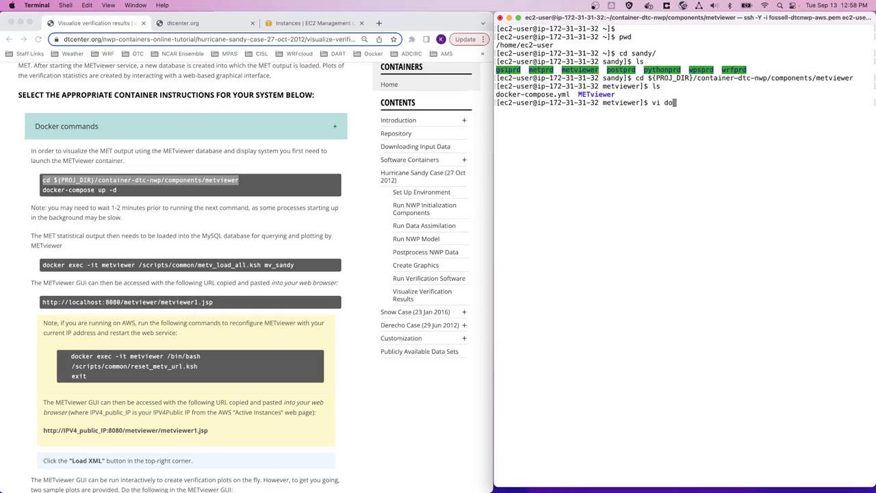
{"action": "key", "text": "Tab"}
{"action": "key", "text": "Return"}
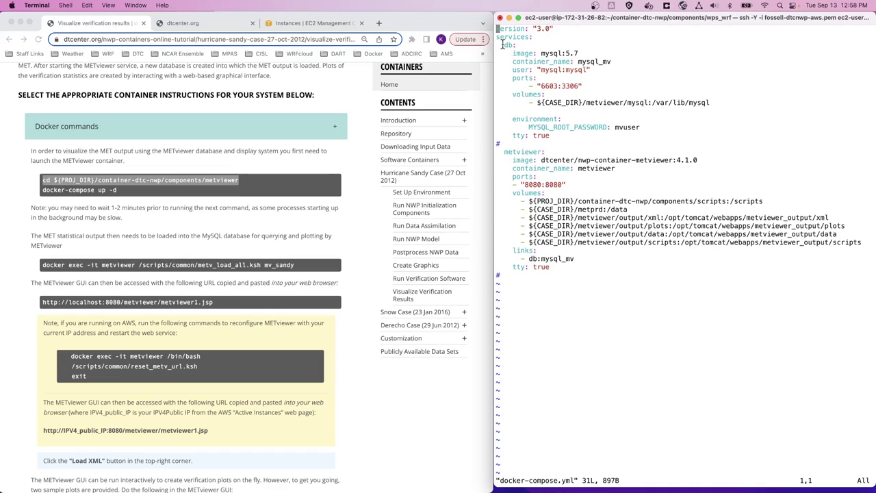
{"action": "left_click_drag", "start_coordinate": [503, 45], "coordinate": [616, 62]}
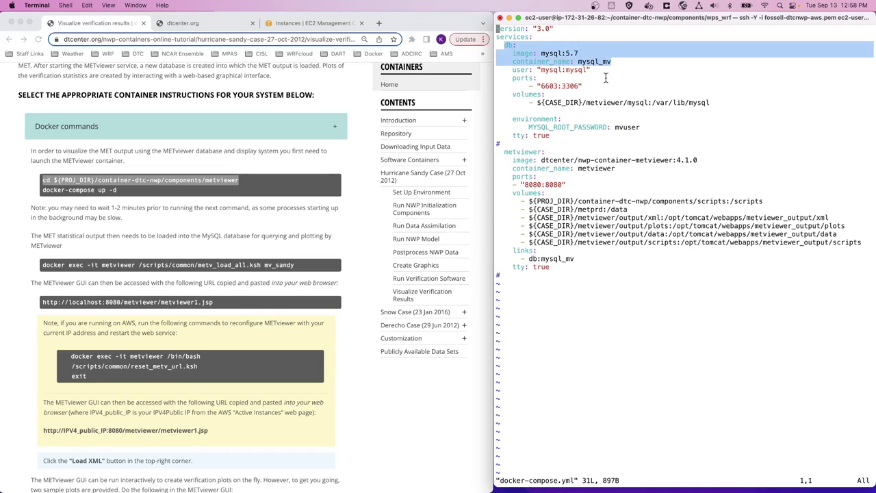
{"action": "left_click", "coordinate": [546, 156]}
{"action": "left_click_drag", "start_coordinate": [504, 151], "coordinate": [673, 168]}
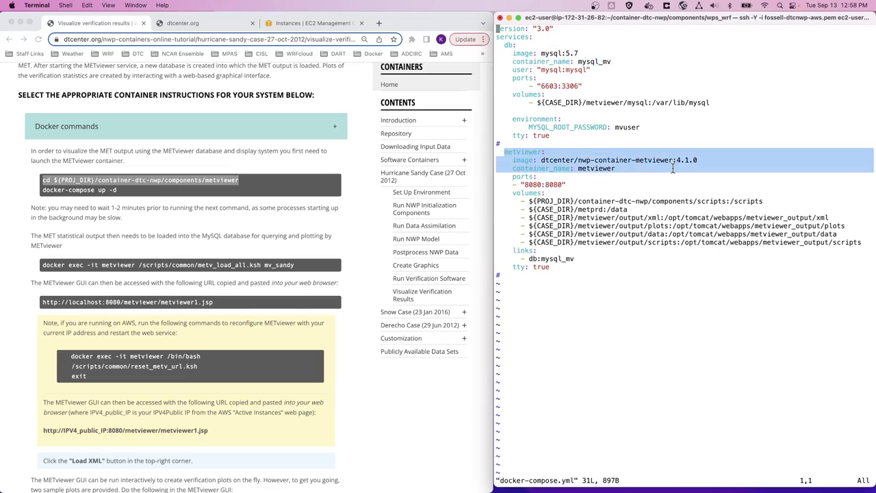
{"action": "left_click", "coordinate": [673, 168]}
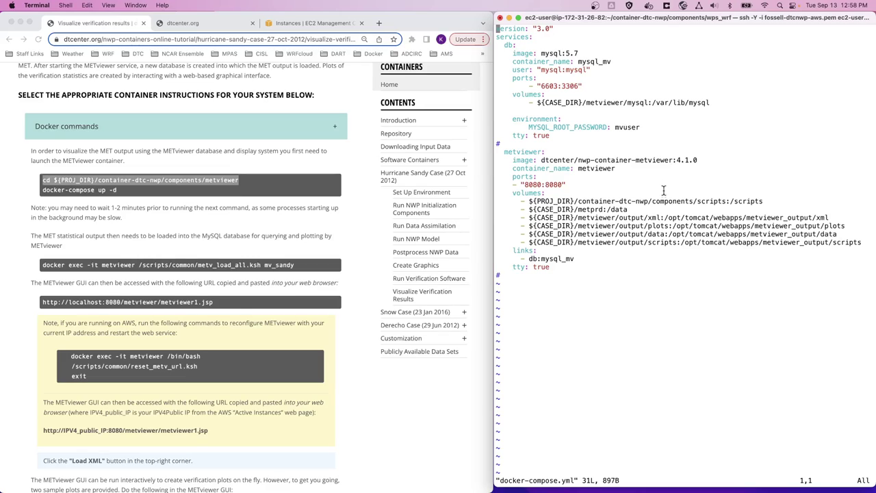
{"action": "type", "text": ":q!"}
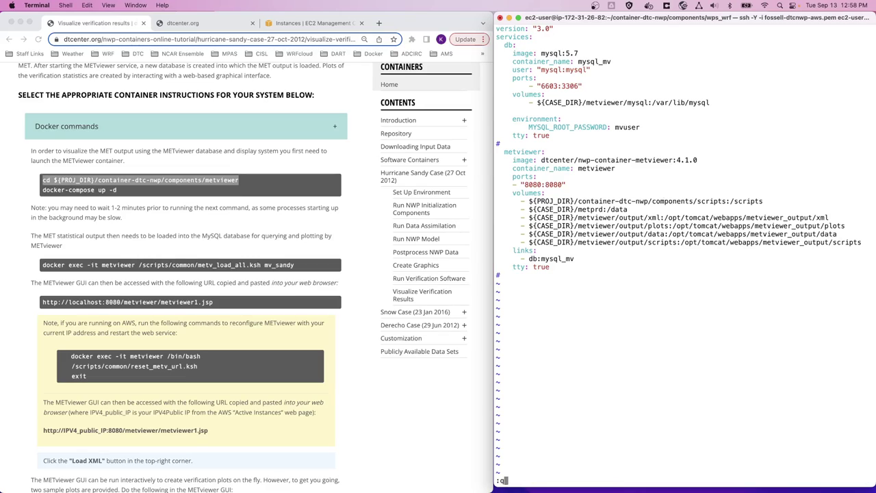
{"action": "key", "text": "Return"}
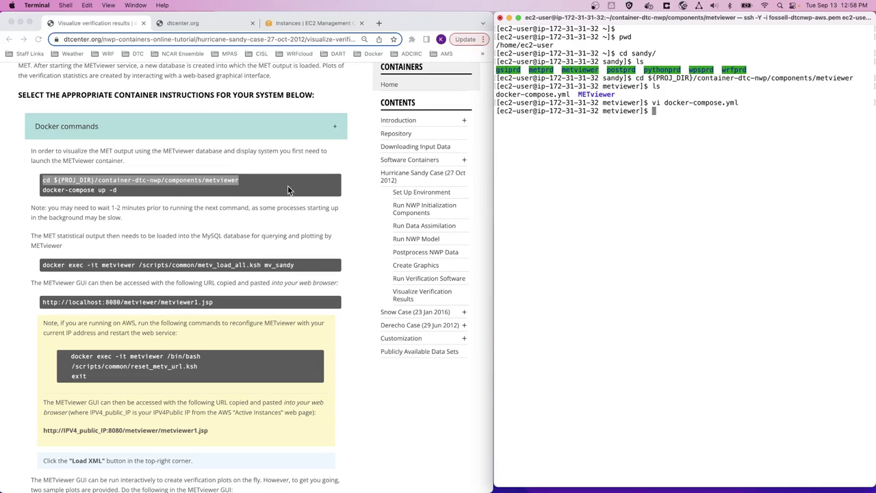
Step: Copy 'docker-compose up -d' from the tutorial and run it to start the containers
{"action": "left_click", "coordinate": [175, 196]}
{"action": "left_click", "coordinate": [43, 191]}
{"action": "left_click_drag", "start_coordinate": [41, 191], "coordinate": [120, 189]}
{"action": "left_click", "coordinate": [558, 224]}
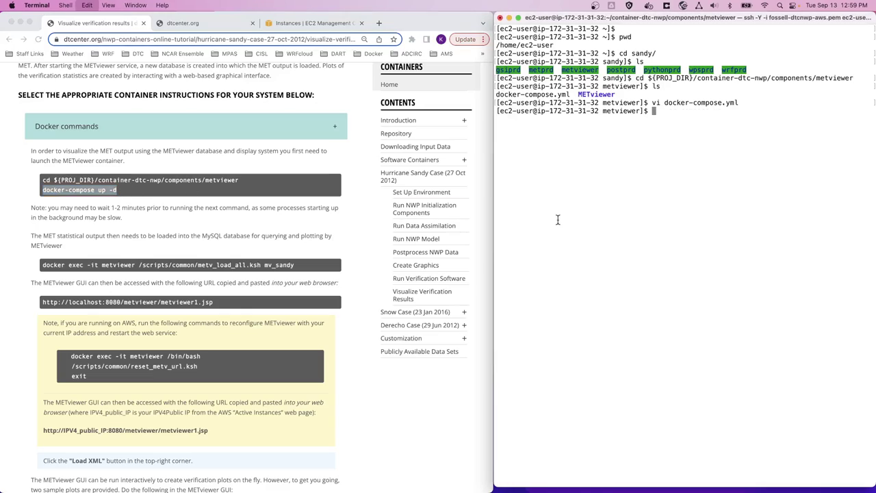
{"action": "key", "text": "super+v"}
{"action": "key", "text": "Return"}
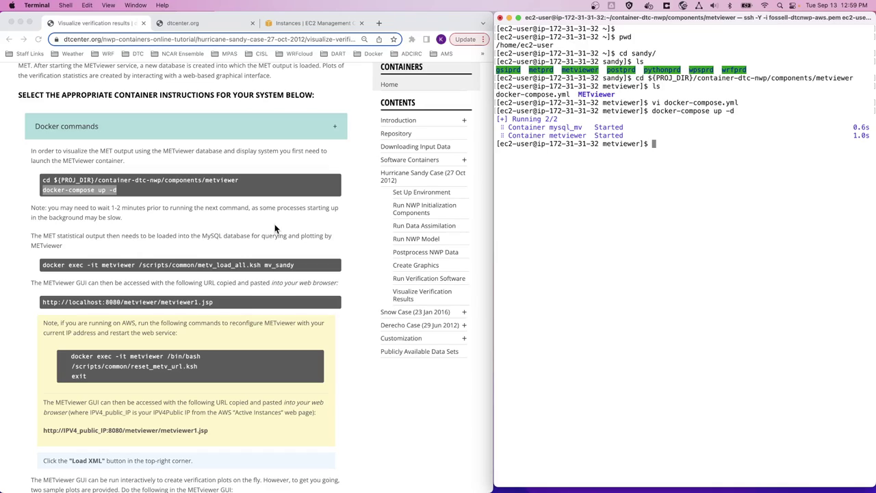
Step: Run 'docker ps -a' to confirm the metviewer and mysql:5.7 containers are up
{"action": "type", "text": "docker ps -a"}
{"action": "key", "text": "Return"}
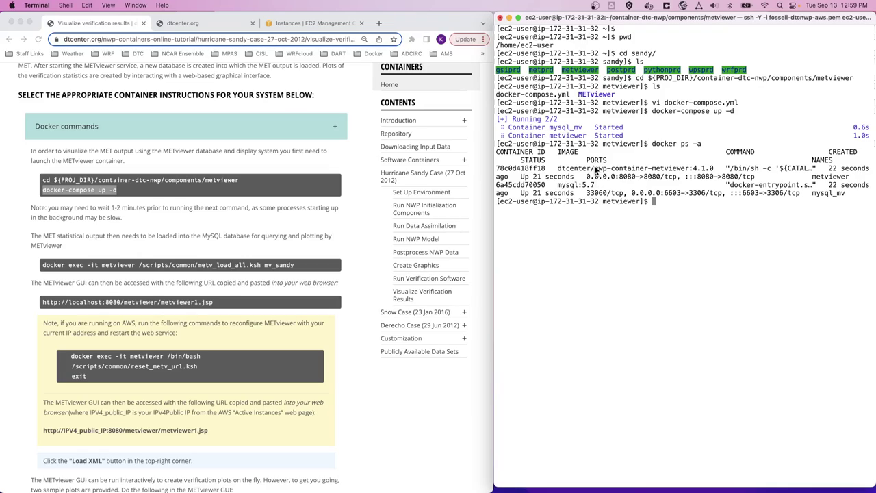
{"action": "left_click_drag", "start_coordinate": [595, 169], "coordinate": [705, 169]}
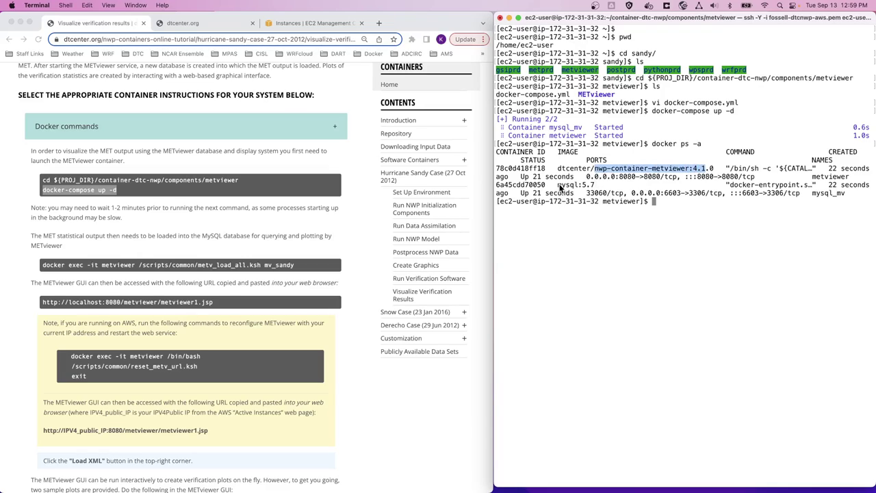
{"action": "left_click_drag", "start_coordinate": [558, 186], "coordinate": [598, 191]}
{"action": "left_click", "coordinate": [635, 222]}
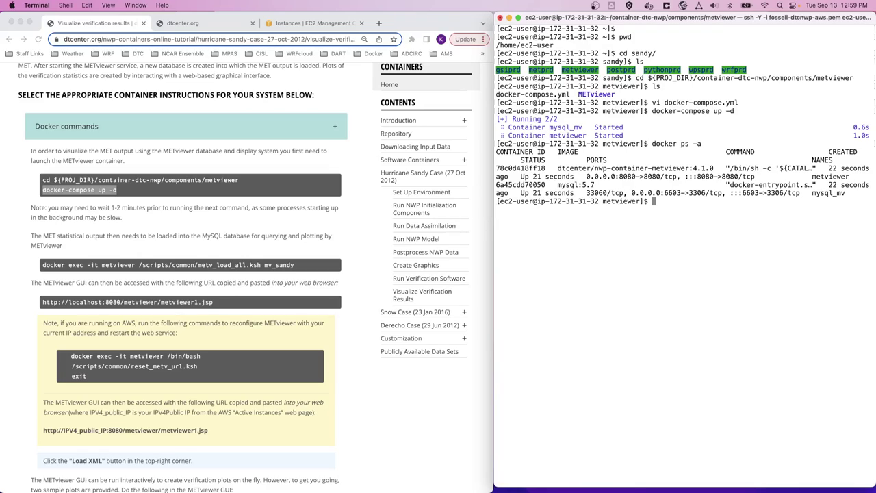
{"action": "left_click", "coordinate": [31, 245]}
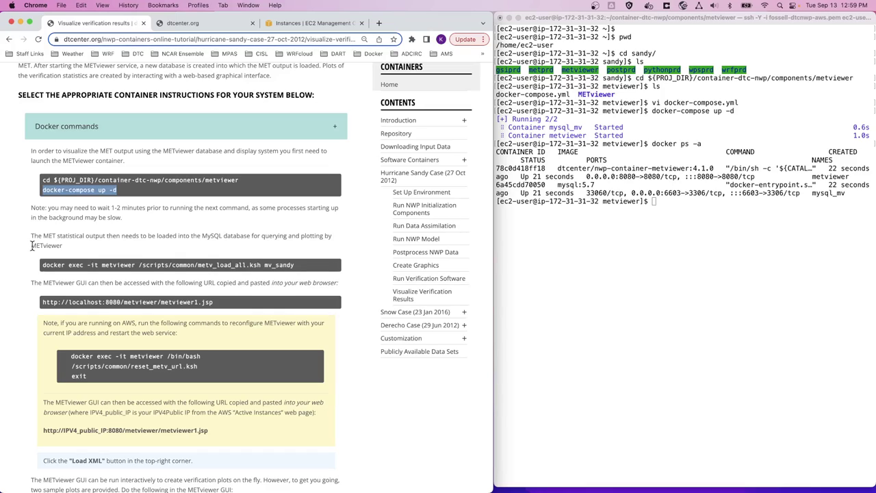
Step: Copy the docker exec metv_load_all.ksh mv_sandy command and run it in Terminal
{"action": "left_click", "coordinate": [42, 268]}
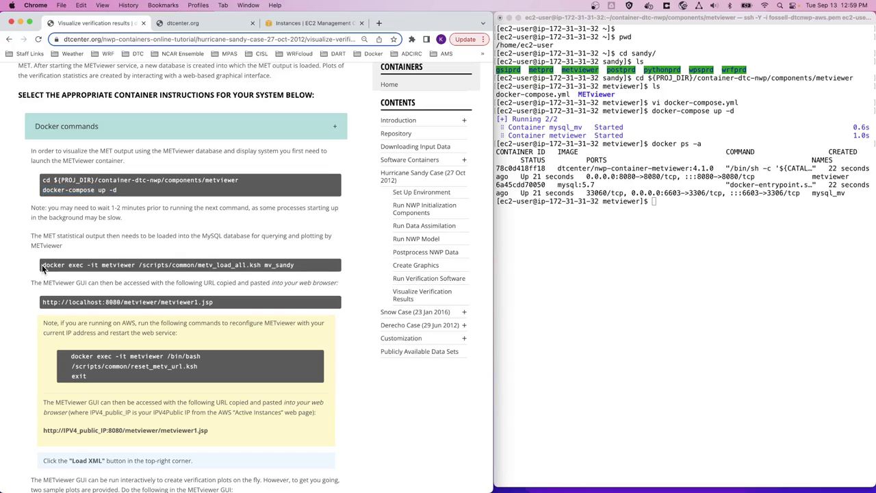
{"action": "left_click_drag", "start_coordinate": [42, 267], "coordinate": [298, 270]}
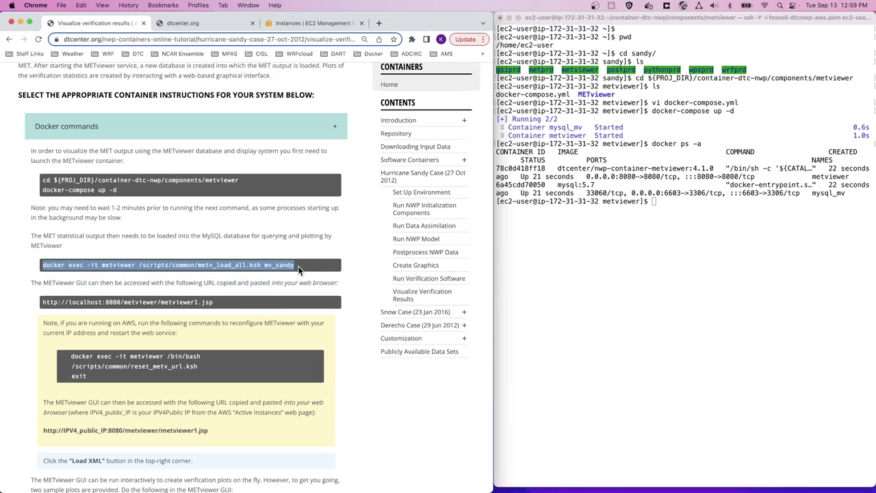
{"action": "key", "text": "super+c"}
{"action": "left_click", "coordinate": [551, 270]}
{"action": "key", "text": "super+v"}
{"action": "key", "text": "Return"}
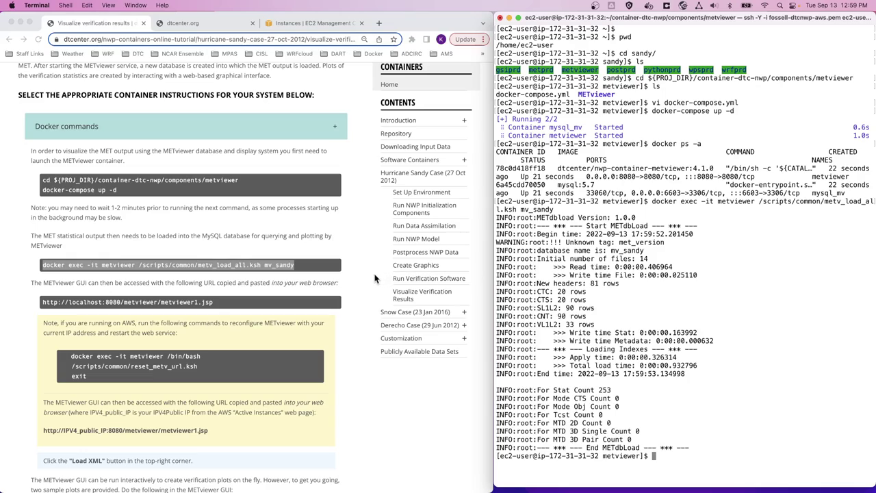
Step: Review the metv_load_all.ksh script name and mv_sandy database name in the tutorial command
{"action": "left_click", "coordinate": [295, 276]}
{"action": "left_click", "coordinate": [209, 264]}
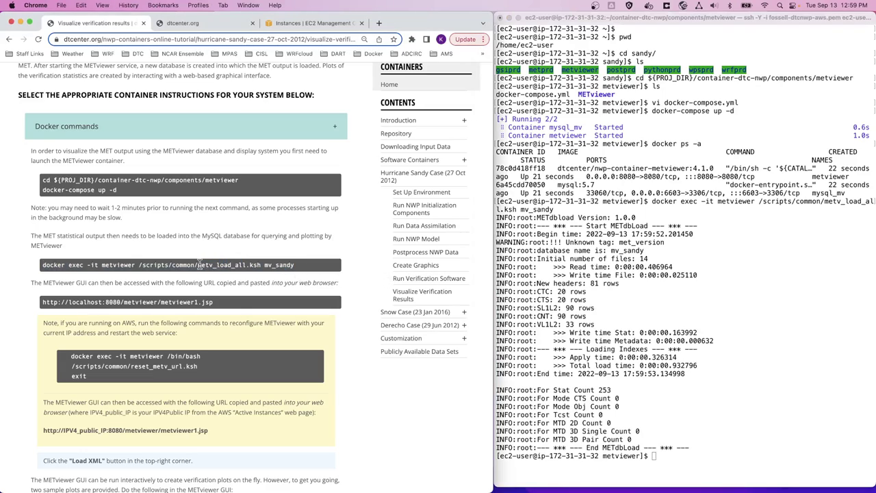
{"action": "left_click_drag", "start_coordinate": [198, 264], "coordinate": [262, 265]}
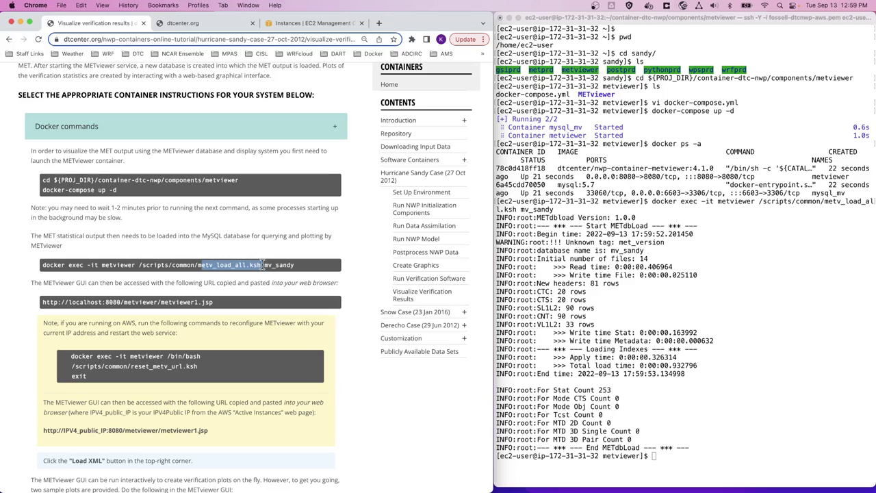
{"action": "left_click", "coordinate": [271, 256]}
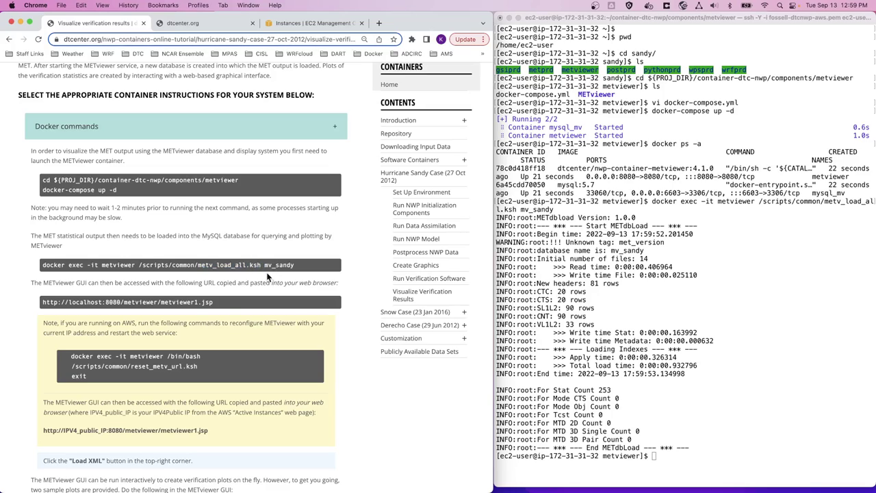
{"action": "left_click_drag", "start_coordinate": [264, 264], "coordinate": [295, 267]}
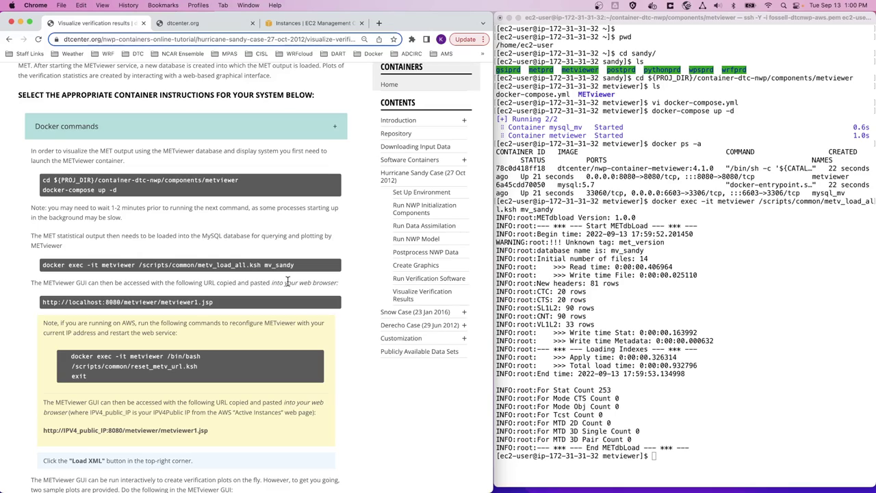
Step: After reading the AWS note, copy the three-line reset_metv_url.ksh block and run it in Terminal
{"action": "scroll", "coordinate": [287, 282], "scroll_direction": "down", "scroll_amount": 2}
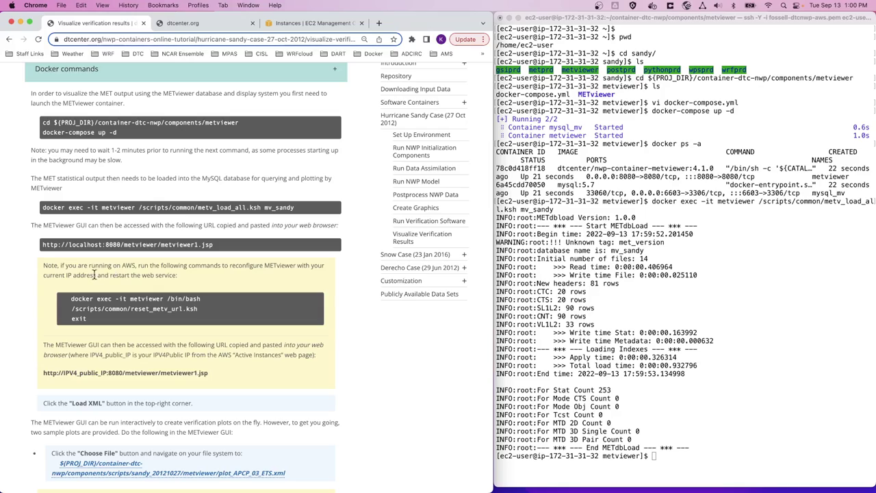
{"action": "left_click_drag", "start_coordinate": [44, 266], "coordinate": [204, 277]}
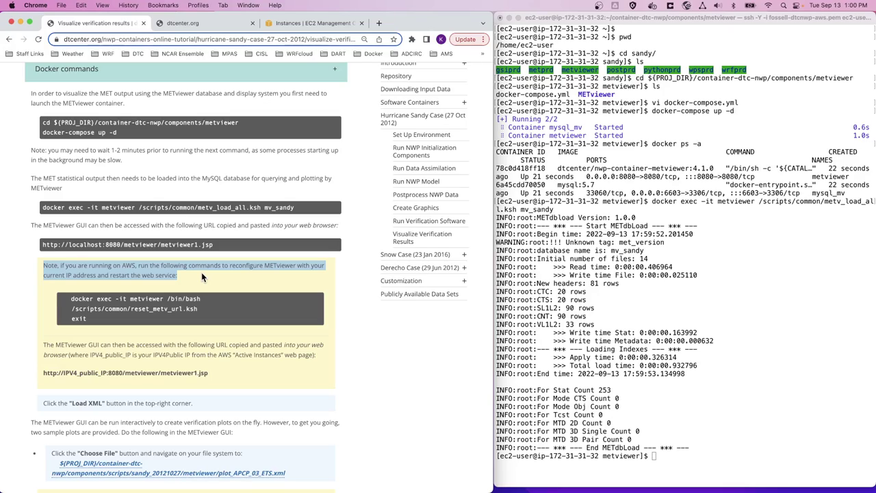
{"action": "left_click", "coordinate": [106, 287]}
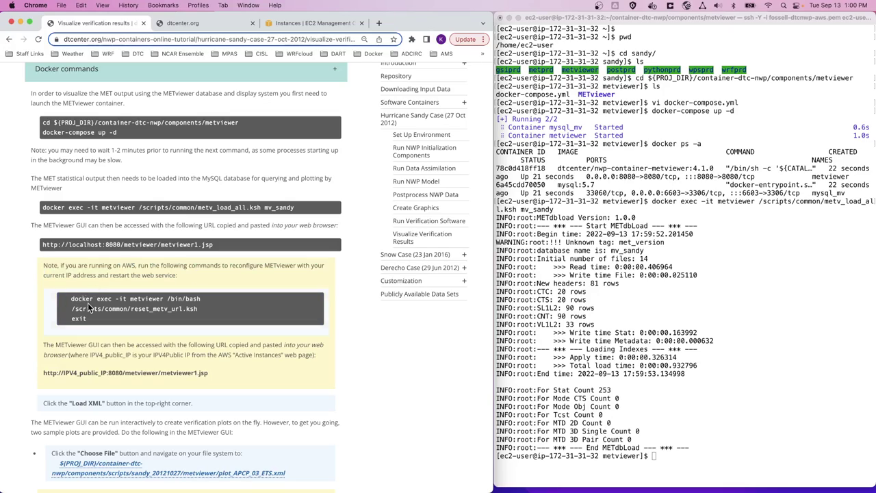
{"action": "left_click_drag", "start_coordinate": [70, 299], "coordinate": [92, 324]}
{"action": "key", "text": "super+c"}
{"action": "left_click", "coordinate": [640, 386]}
{"action": "key", "text": "super+v"}
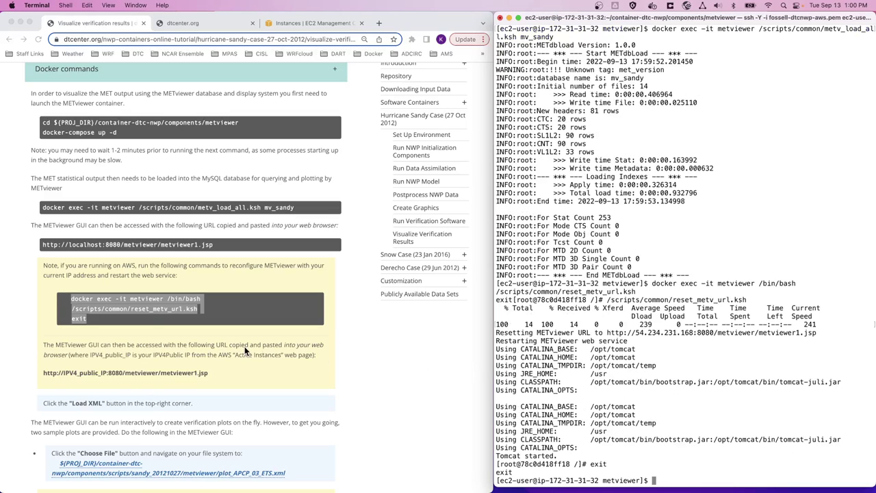
Step: Review the reset_metv_url.ksh commands, then select the IPV4_public_IP METviewer address on the page
{"action": "left_click", "coordinate": [149, 314]}
{"action": "left_click", "coordinate": [125, 293]}
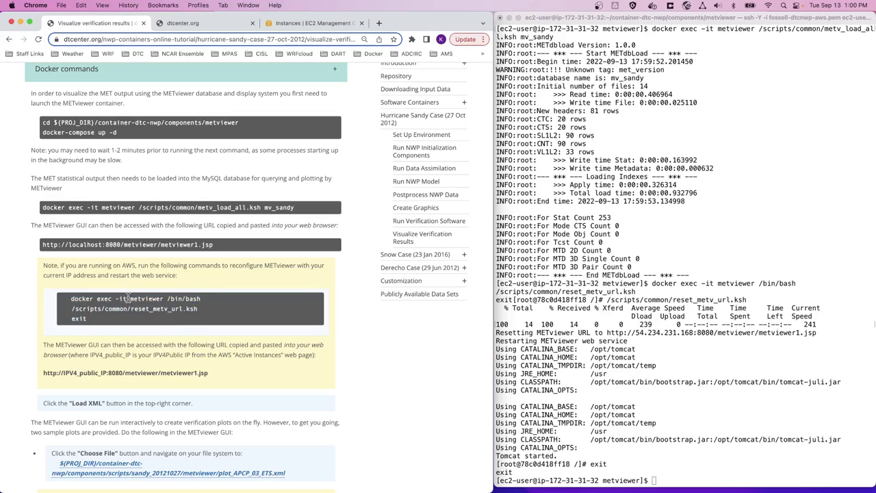
{"action": "left_click_drag", "start_coordinate": [127, 297], "coordinate": [225, 295]}
{"action": "left_click", "coordinate": [140, 314]}
{"action": "left_click_drag", "start_coordinate": [131, 310], "coordinate": [199, 310]}
{"action": "left_click", "coordinate": [210, 319]}
{"action": "scroll", "coordinate": [209, 330], "scroll_direction": "down", "scroll_amount": 3}
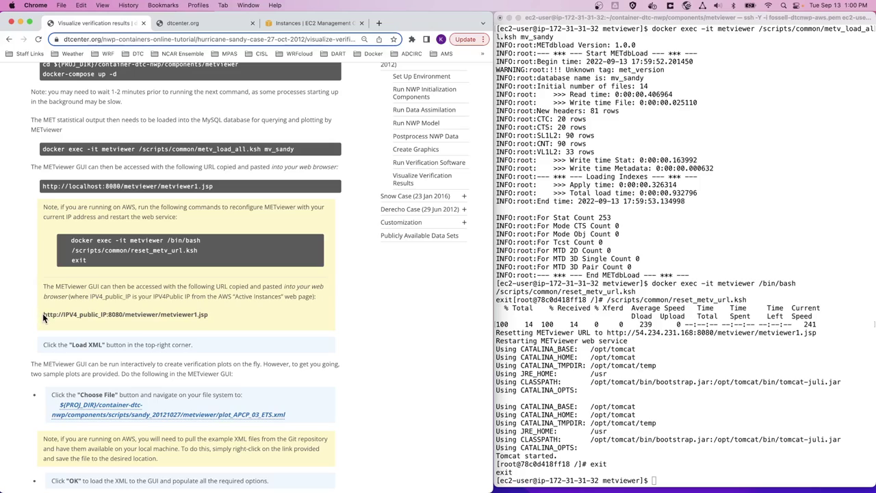
{"action": "left_click_drag", "start_coordinate": [42, 313], "coordinate": [215, 314]}
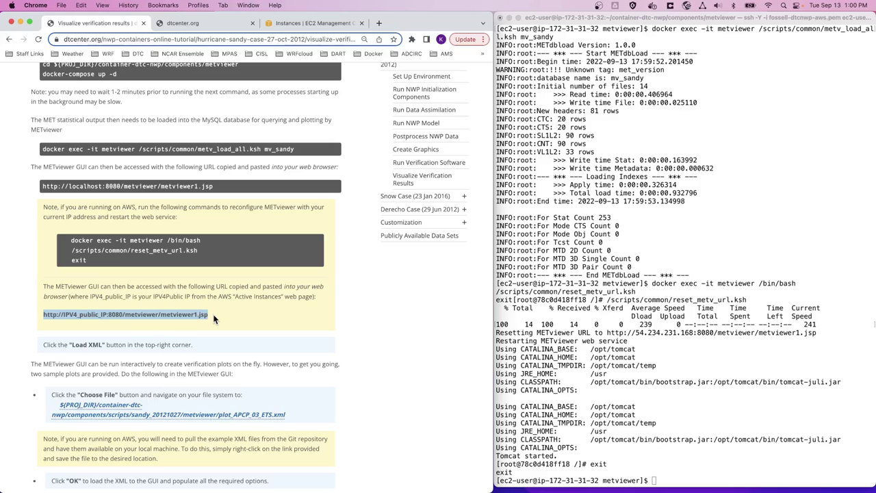
{"action": "left_click", "coordinate": [105, 323]}
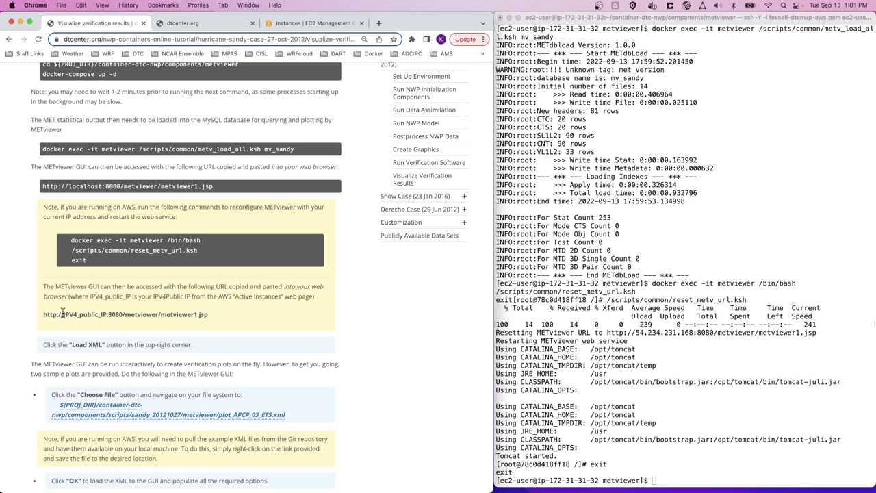
{"action": "left_click_drag", "start_coordinate": [63, 313], "coordinate": [106, 312]}
{"action": "left_click_drag", "start_coordinate": [43, 314], "coordinate": [206, 313]}
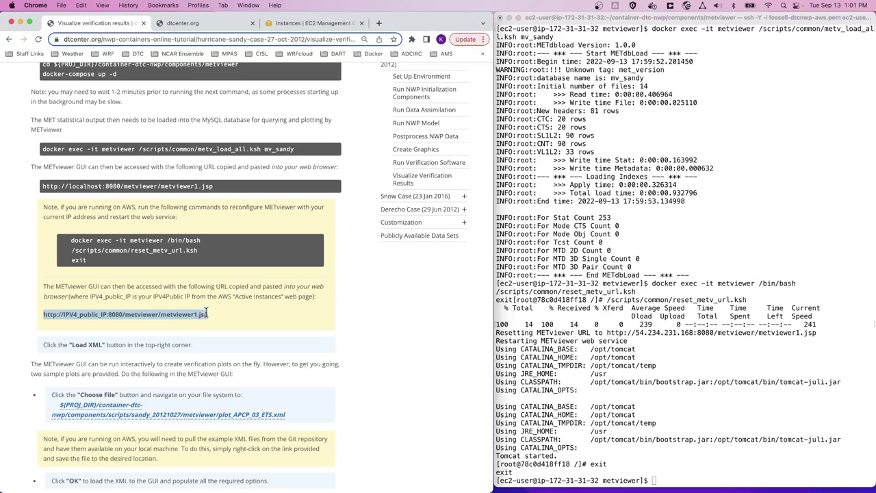
{"action": "key", "text": "super+c"}
{"action": "left_click", "coordinate": [204, 24]}
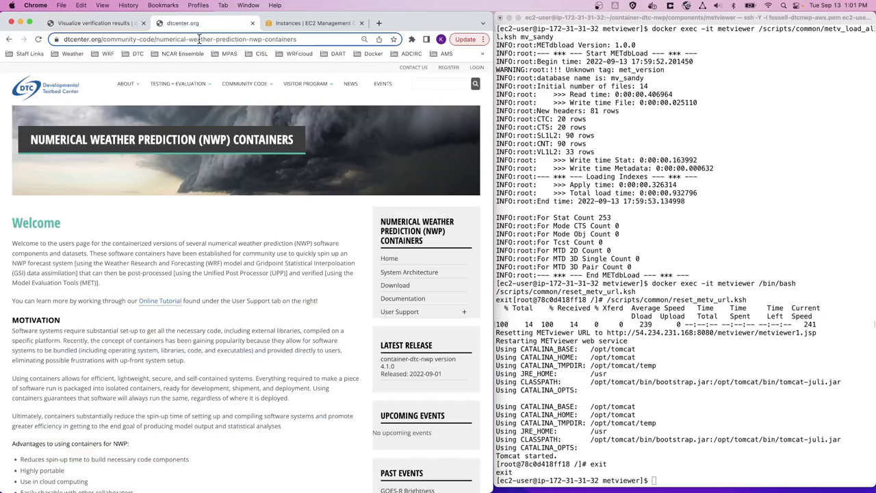
{"action": "left_click", "coordinate": [200, 39]}
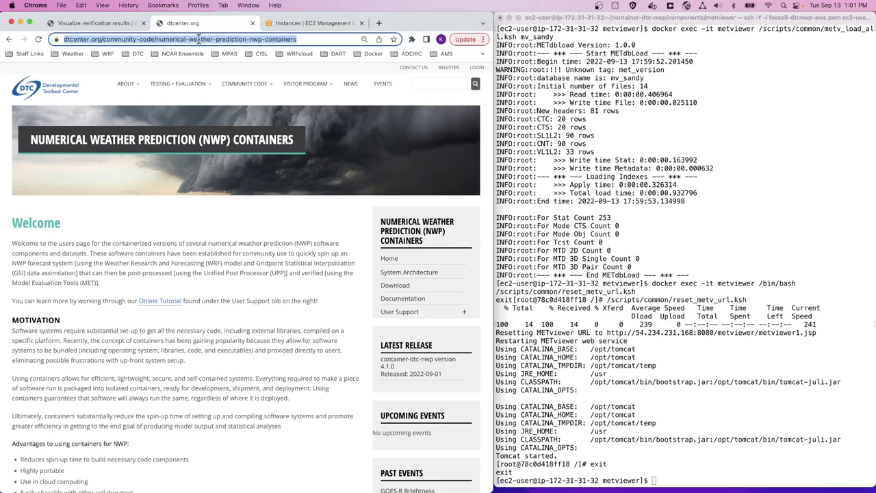
{"action": "key", "text": "super+v"}
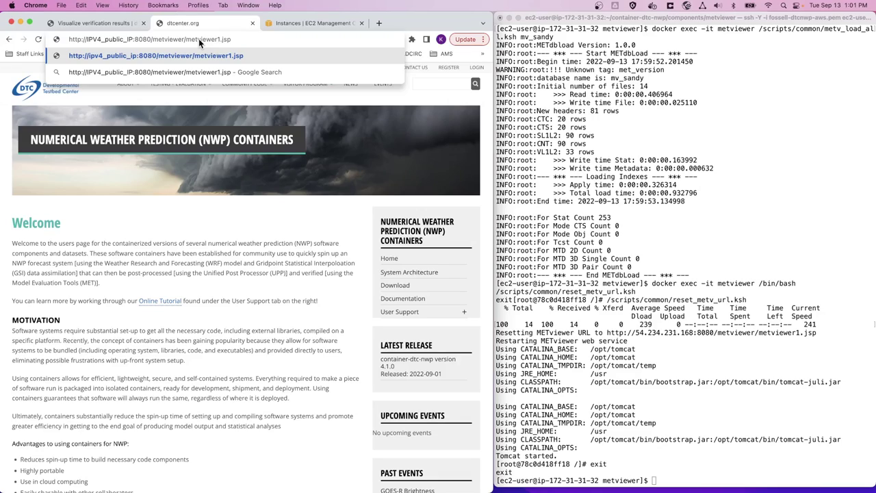
Step: Replace IPV4_public_IP with the instance's public IP 54.234.231.168 from EC2 and load METviewer
{"action": "left_click", "coordinate": [301, 23]}
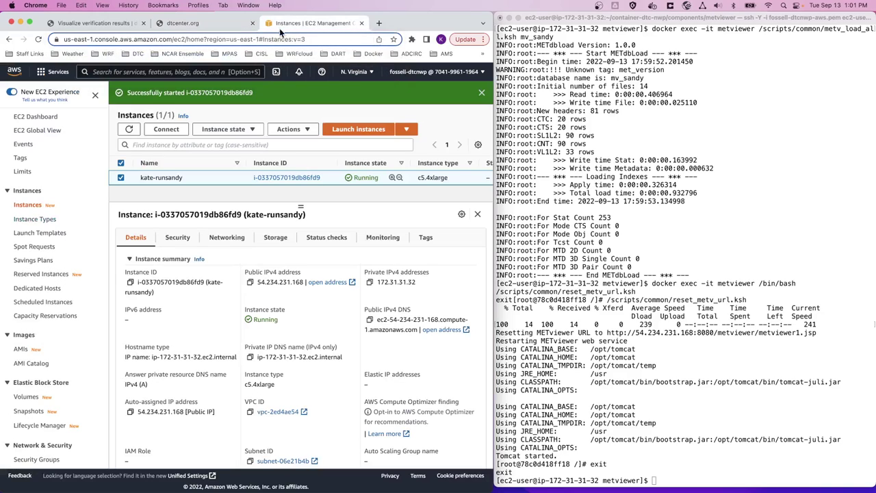
{"action": "left_click", "coordinate": [250, 282]}
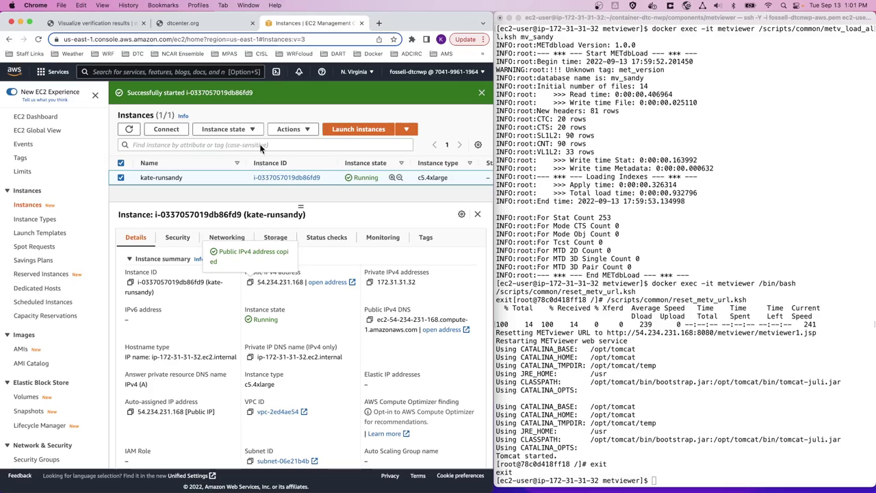
{"action": "left_click", "coordinate": [212, 26]}
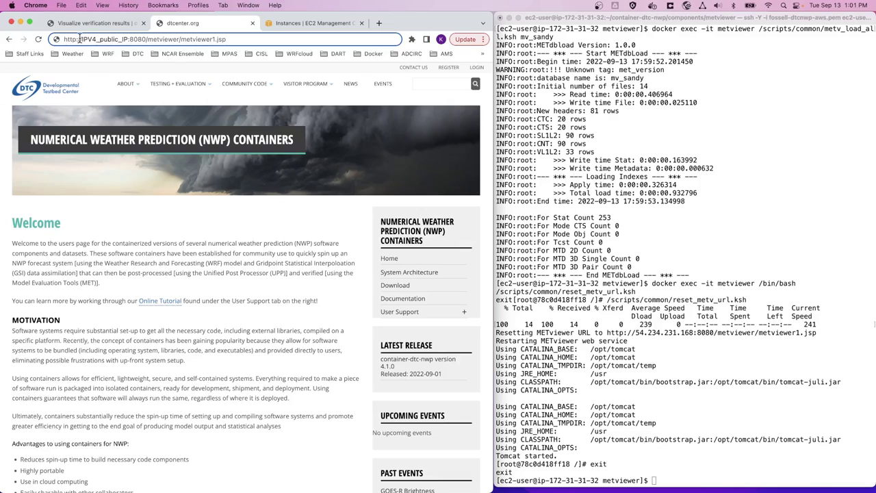
{"action": "left_click_drag", "start_coordinate": [82, 39], "coordinate": [127, 38]}
{"action": "key", "text": "super+v"}
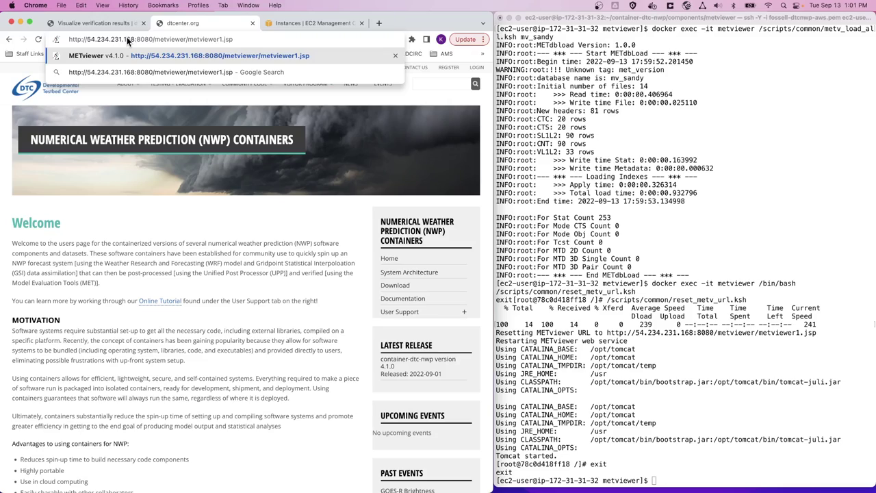
{"action": "key", "text": "Return"}
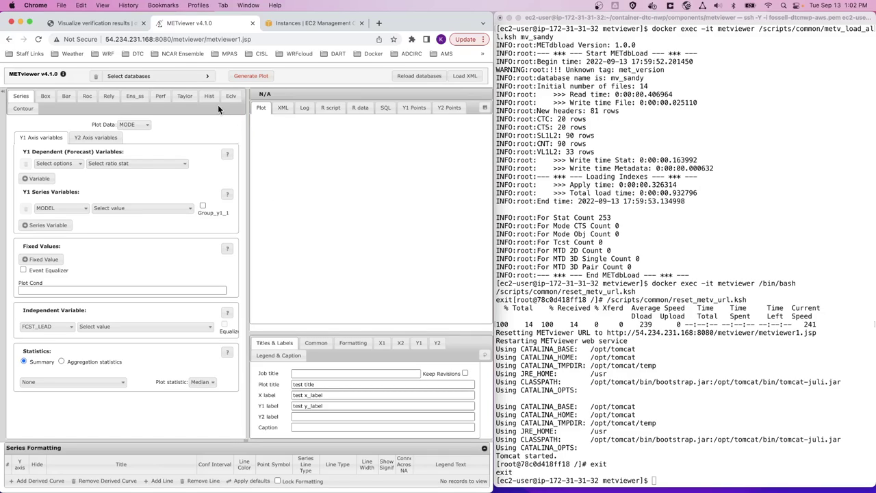
Step: Select the mv_sandy database under NO GROUP and bring up the Load XML upload dialog
{"action": "left_click", "coordinate": [207, 75]}
{"action": "left_click", "coordinate": [231, 88]}
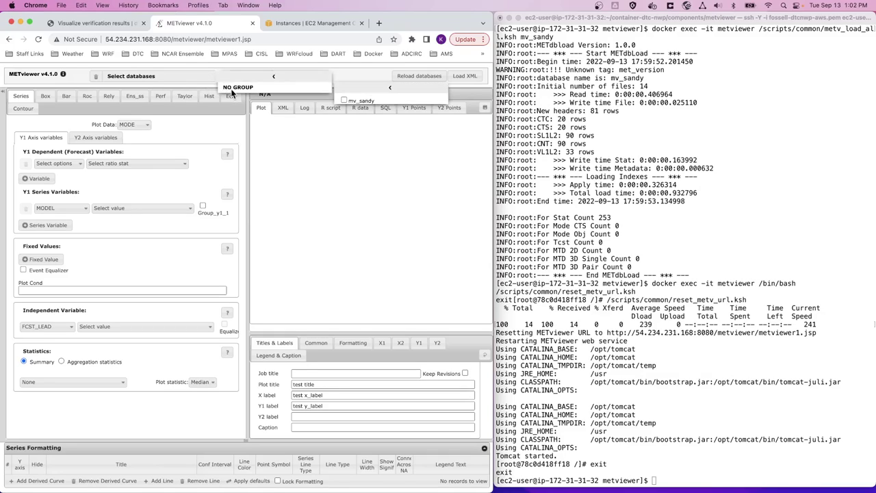
{"action": "left_click", "coordinate": [344, 101]}
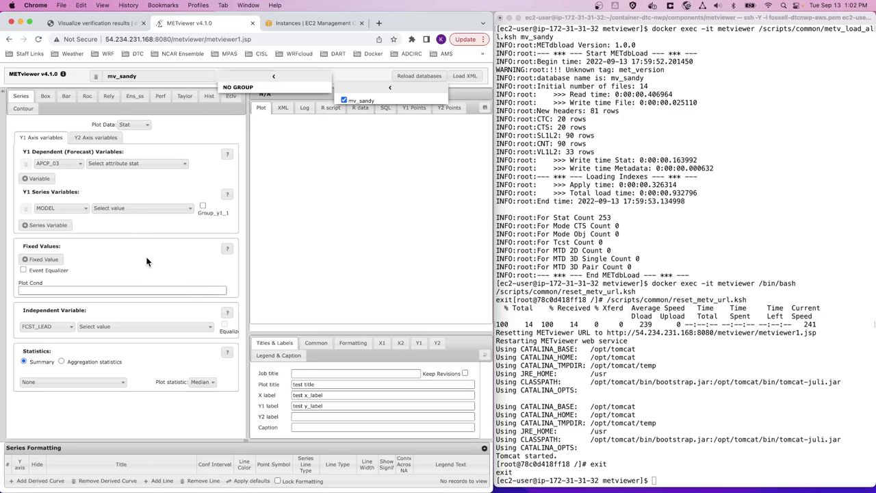
{"action": "left_click", "coordinate": [459, 76]}
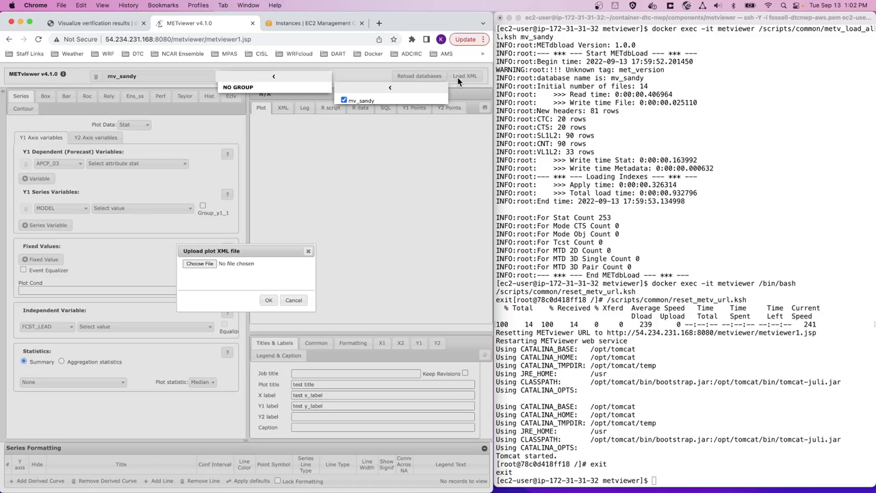
Step: Cancel the XML upload and save the tutorial's plot_APCP_03_ETS.xml link into DTC_CC_Online_Tutorial
{"action": "left_click", "coordinate": [292, 300]}
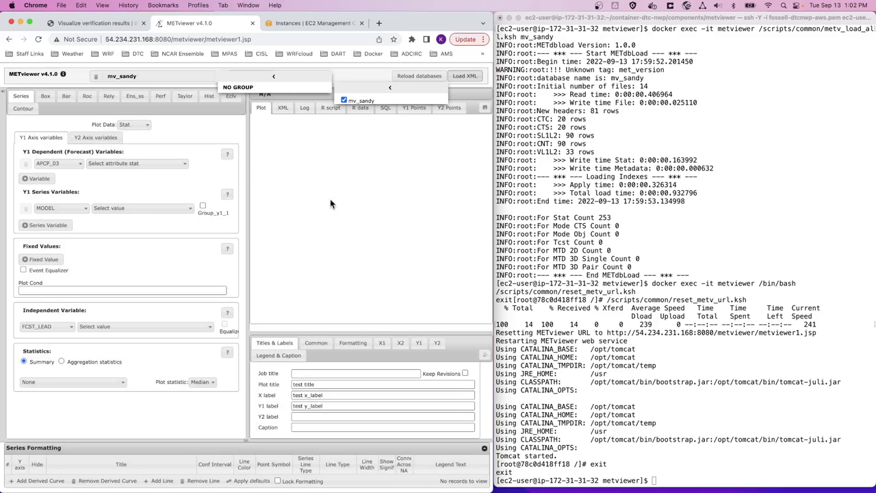
{"action": "left_click", "coordinate": [122, 26]}
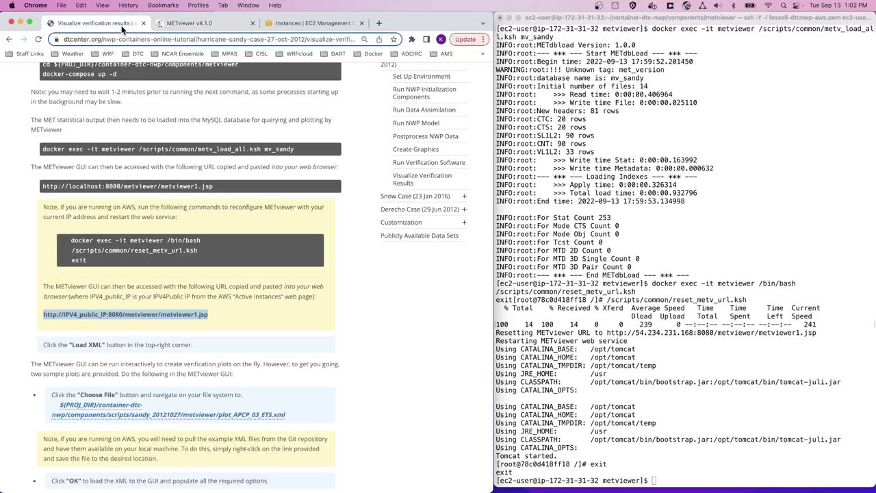
{"action": "scroll", "coordinate": [152, 267], "scroll_direction": "down", "scroll_amount": 2}
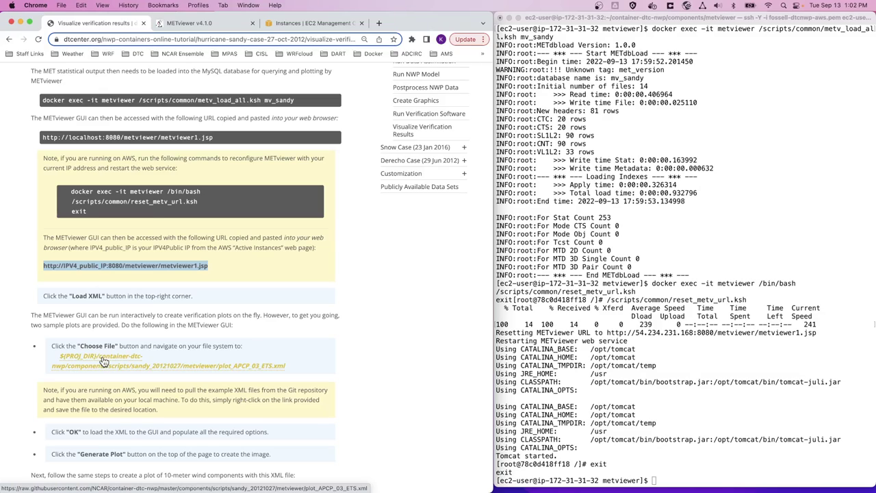
{"action": "right_click", "coordinate": [103, 361]}
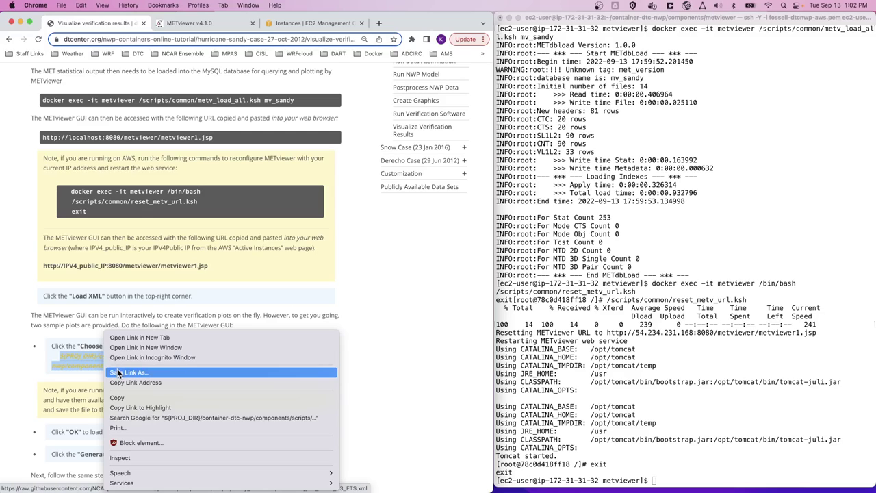
{"action": "left_click", "coordinate": [118, 373]}
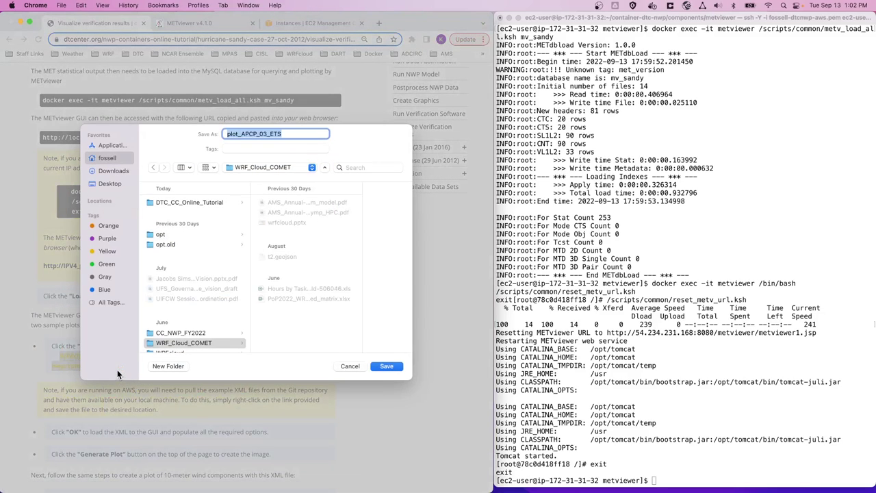
{"action": "left_click", "coordinate": [190, 203]}
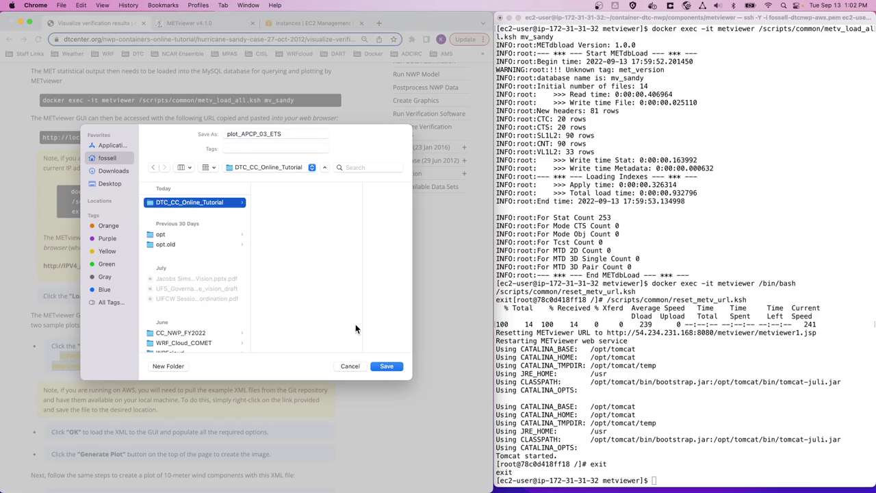
{"action": "left_click", "coordinate": [385, 366]}
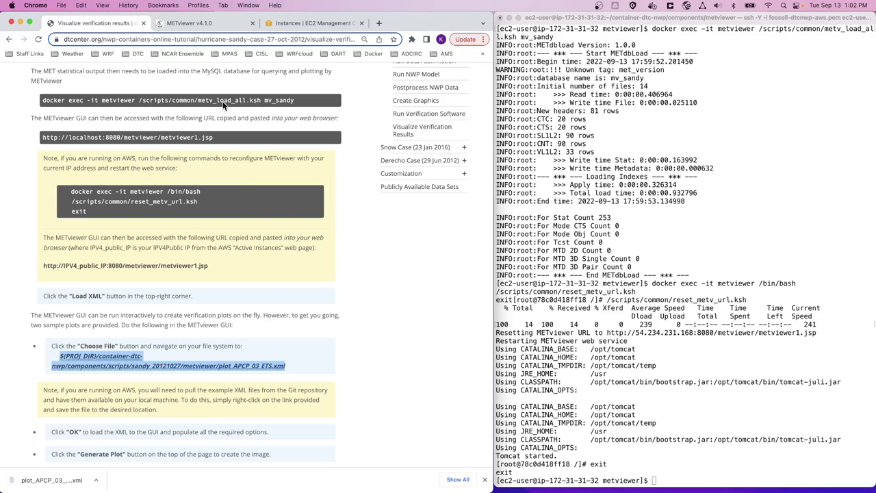
Step: Load DTC_CC_Online_Tutorial/plot_APCP_03_ETS.xml into METviewer through the Load XML dialog
{"action": "left_click", "coordinate": [205, 24]}
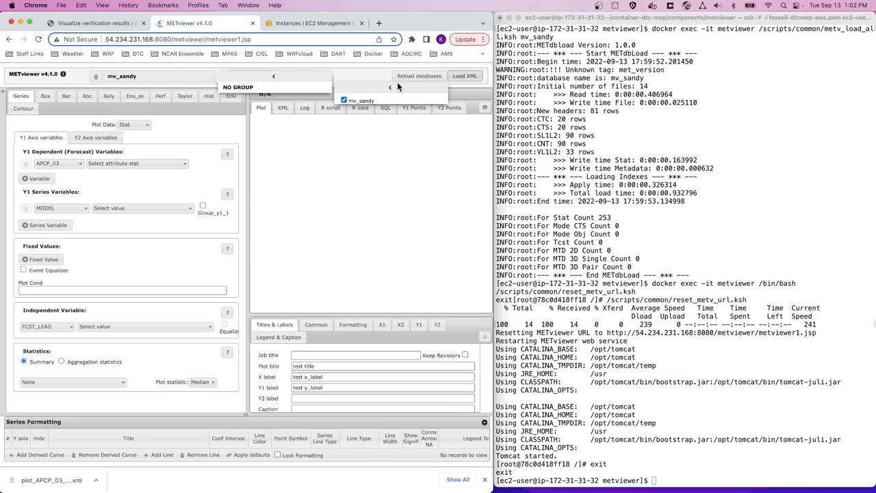
{"action": "left_click", "coordinate": [462, 76]}
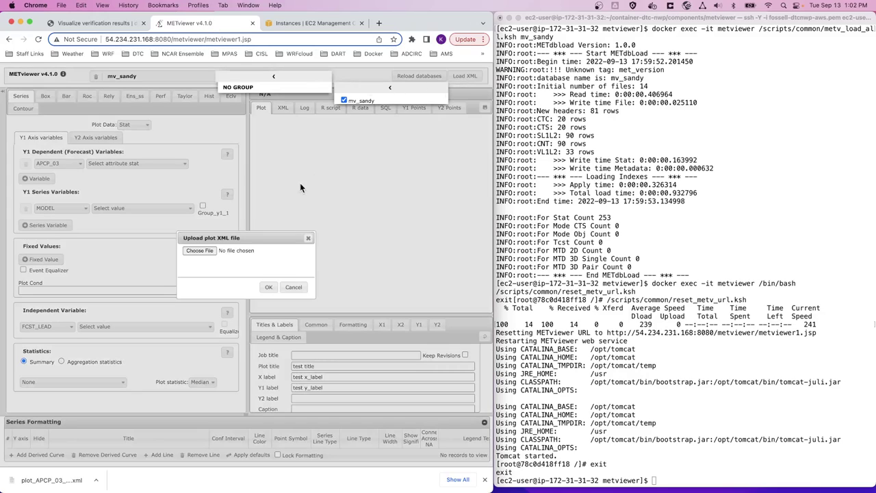
{"action": "left_click", "coordinate": [204, 250]}
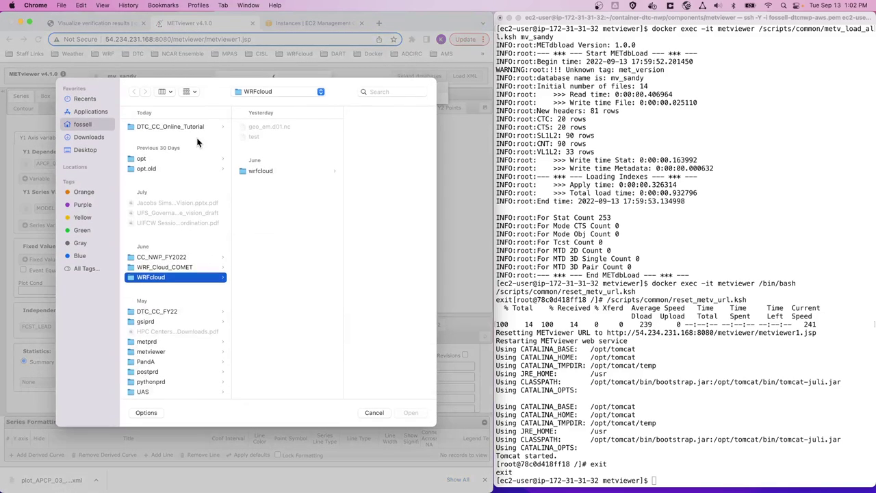
{"action": "left_click", "coordinate": [195, 127]}
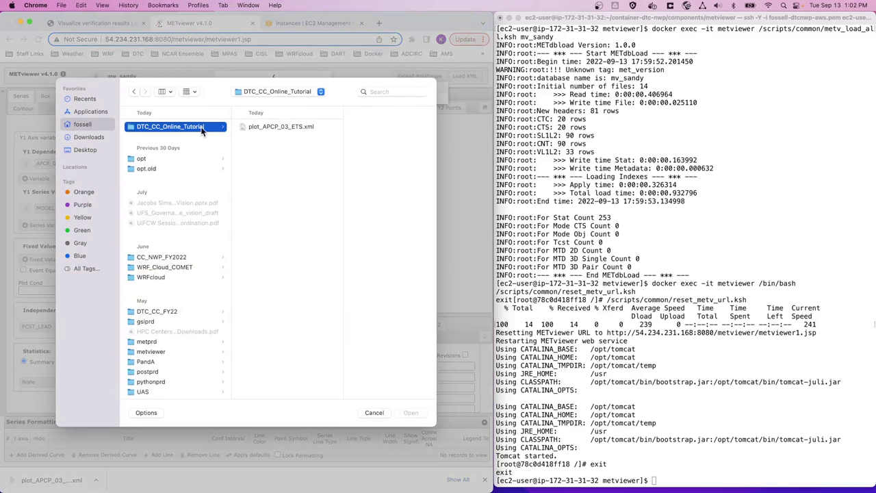
{"action": "left_click", "coordinate": [263, 129]}
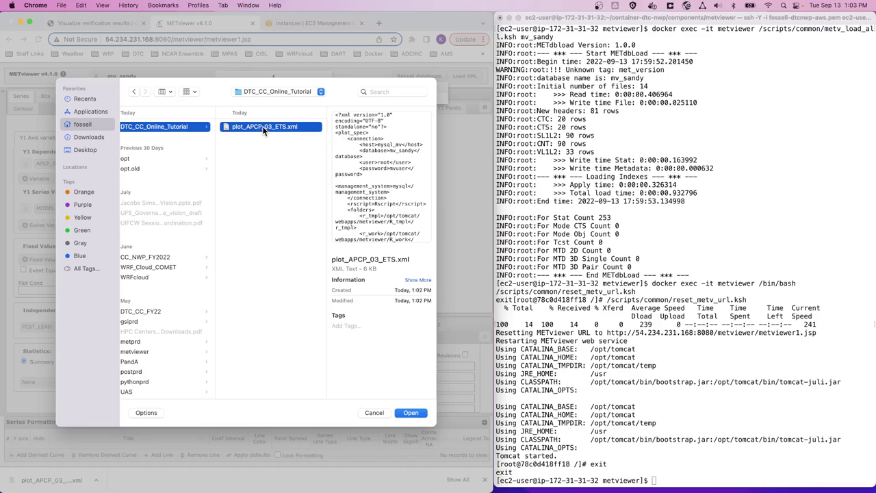
{"action": "left_click", "coordinate": [400, 413]}
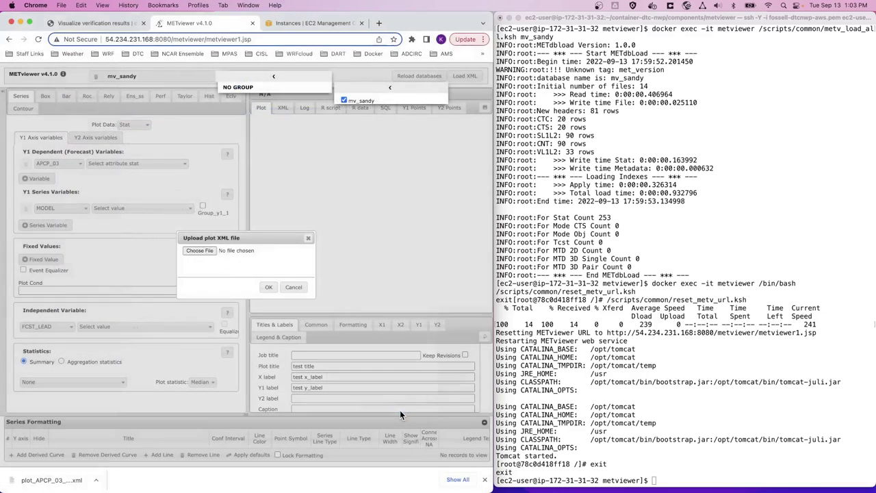
{"action": "left_click", "coordinate": [268, 289]}
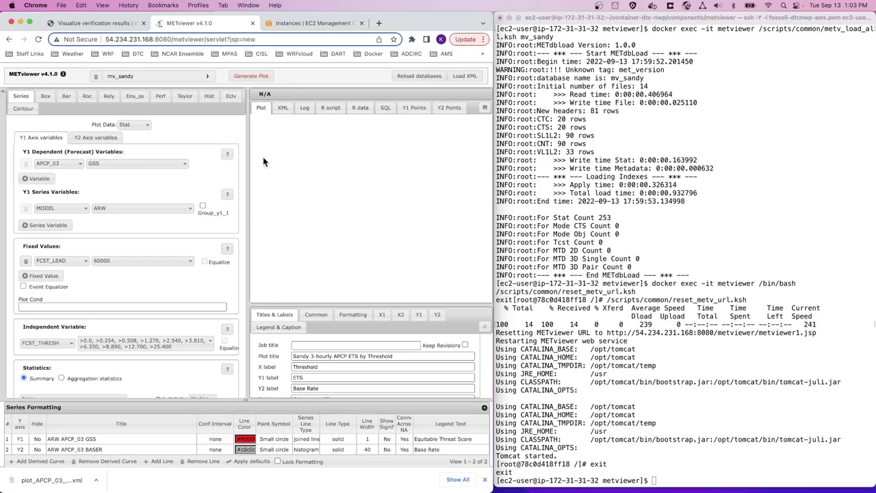
Step: Generate the Sandy 3-hourly APCP ETS by Threshold plot from the loaded XML settings
{"action": "left_click", "coordinate": [252, 76]}
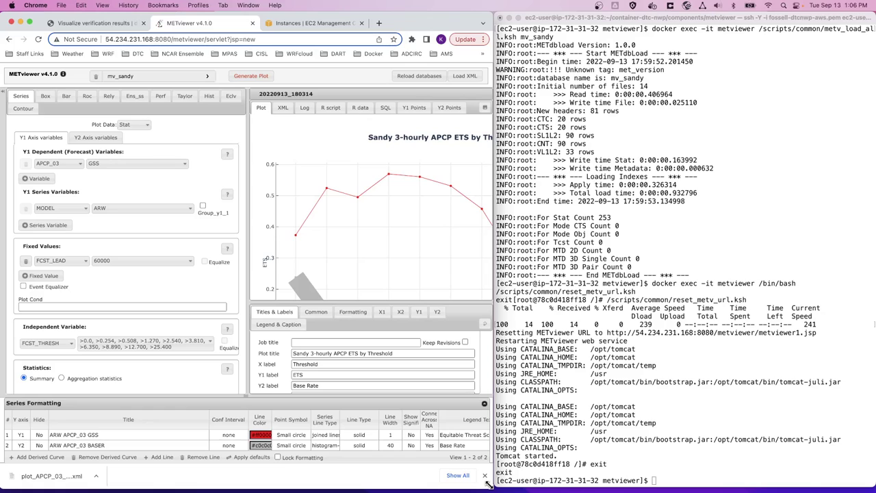
Step: Widen the Chrome window across the terminal and scroll to reveal the full ETS plot
{"action": "left_click_drag", "start_coordinate": [492, 487], "coordinate": [839, 484]}
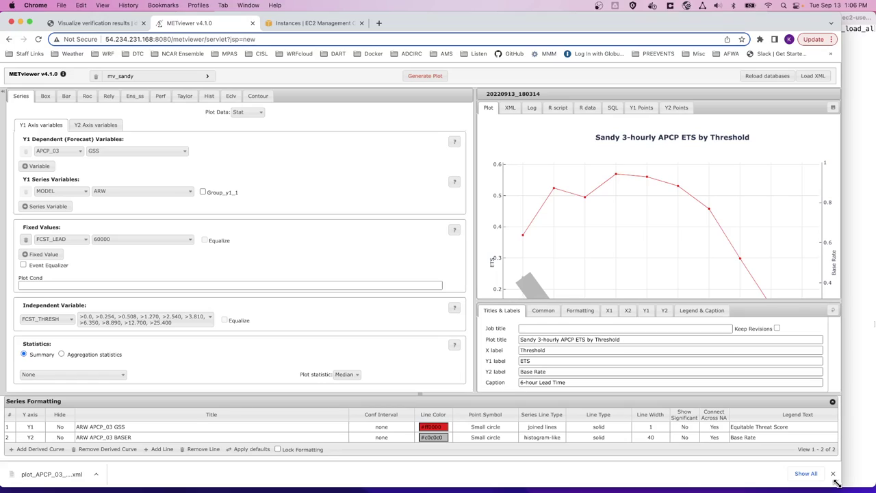
{"action": "scroll", "coordinate": [793, 268], "scroll_direction": "down", "scroll_amount": 2}
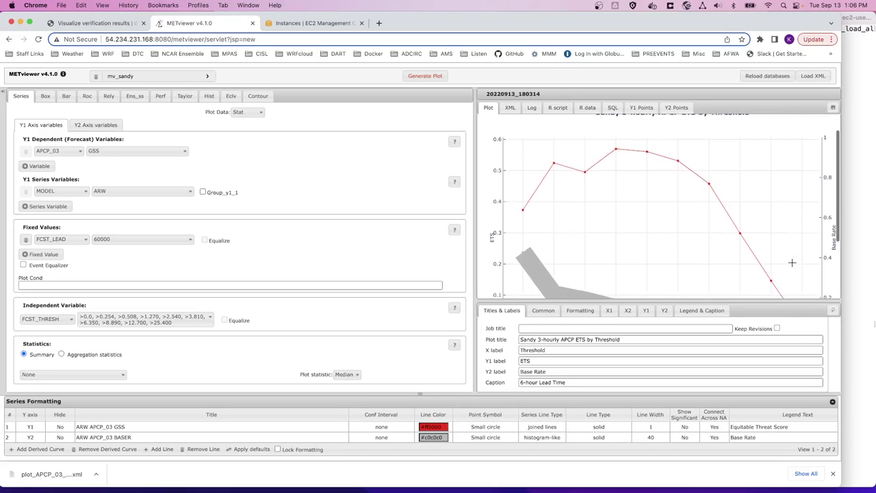